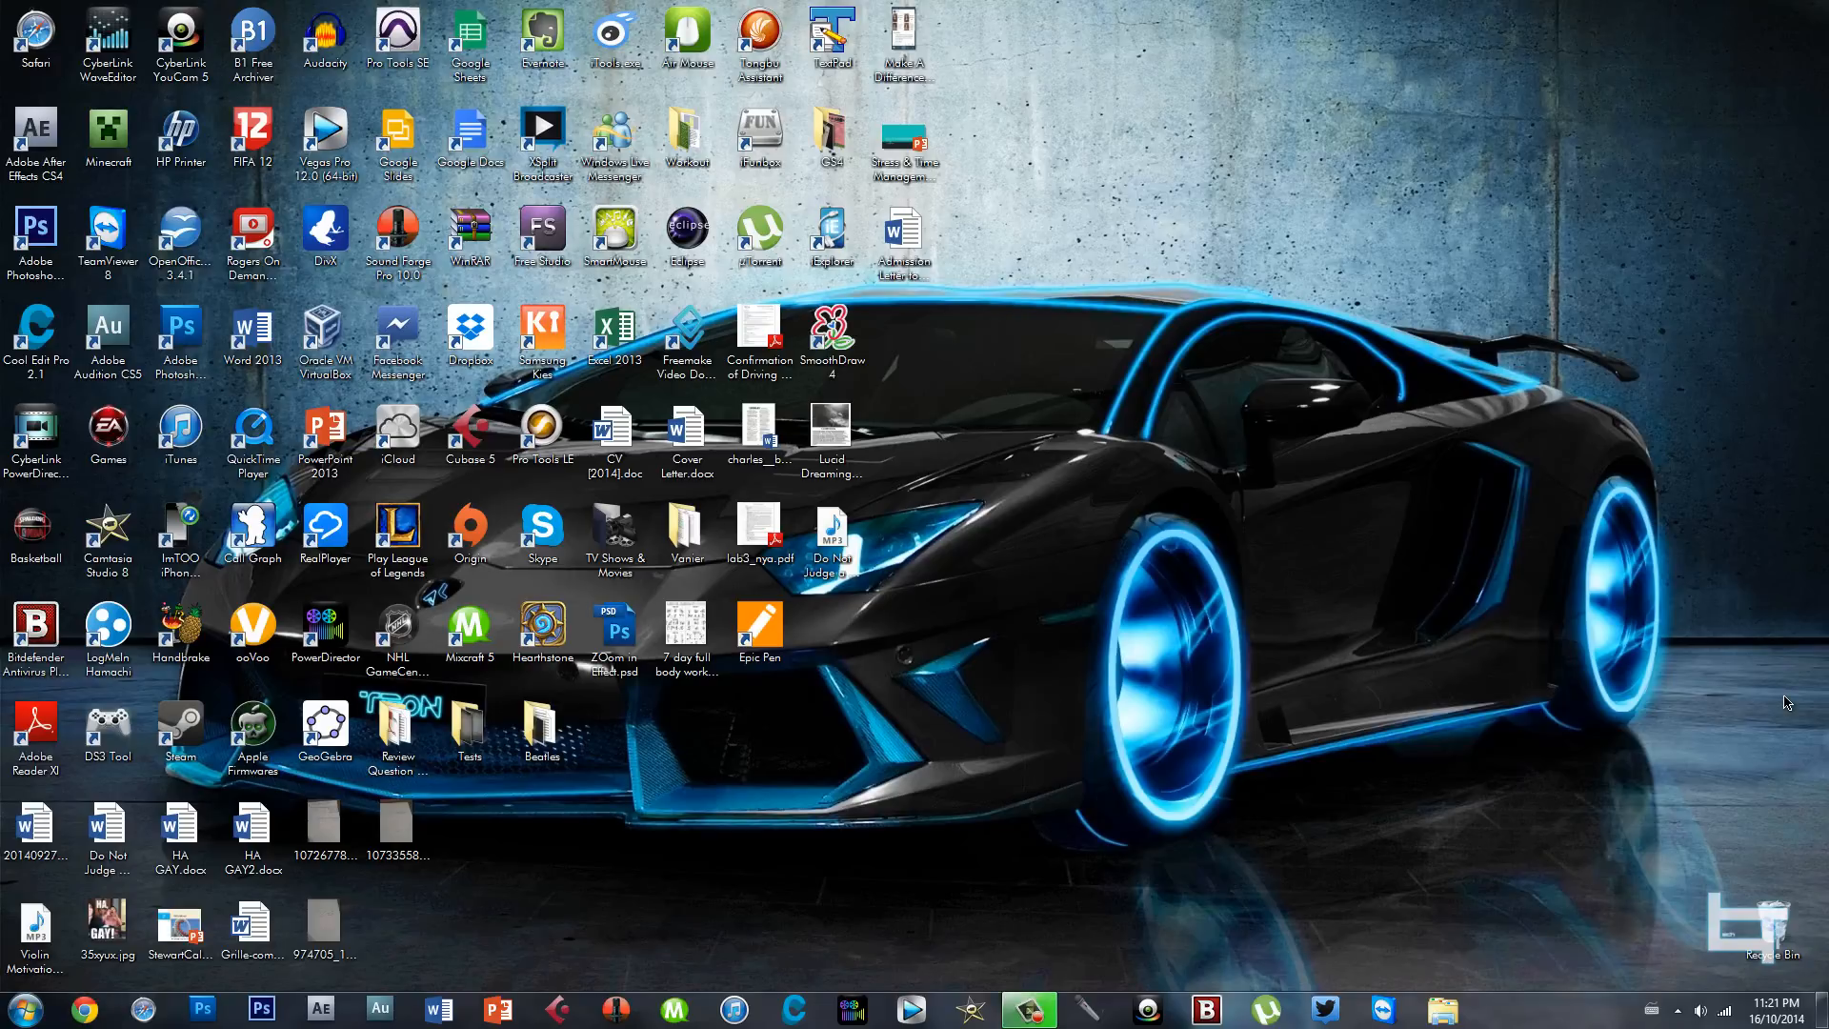
# - Load i-funbox.com in Chrome and view the Mac, then Windows download pages
pyautogui.click(85, 1011)
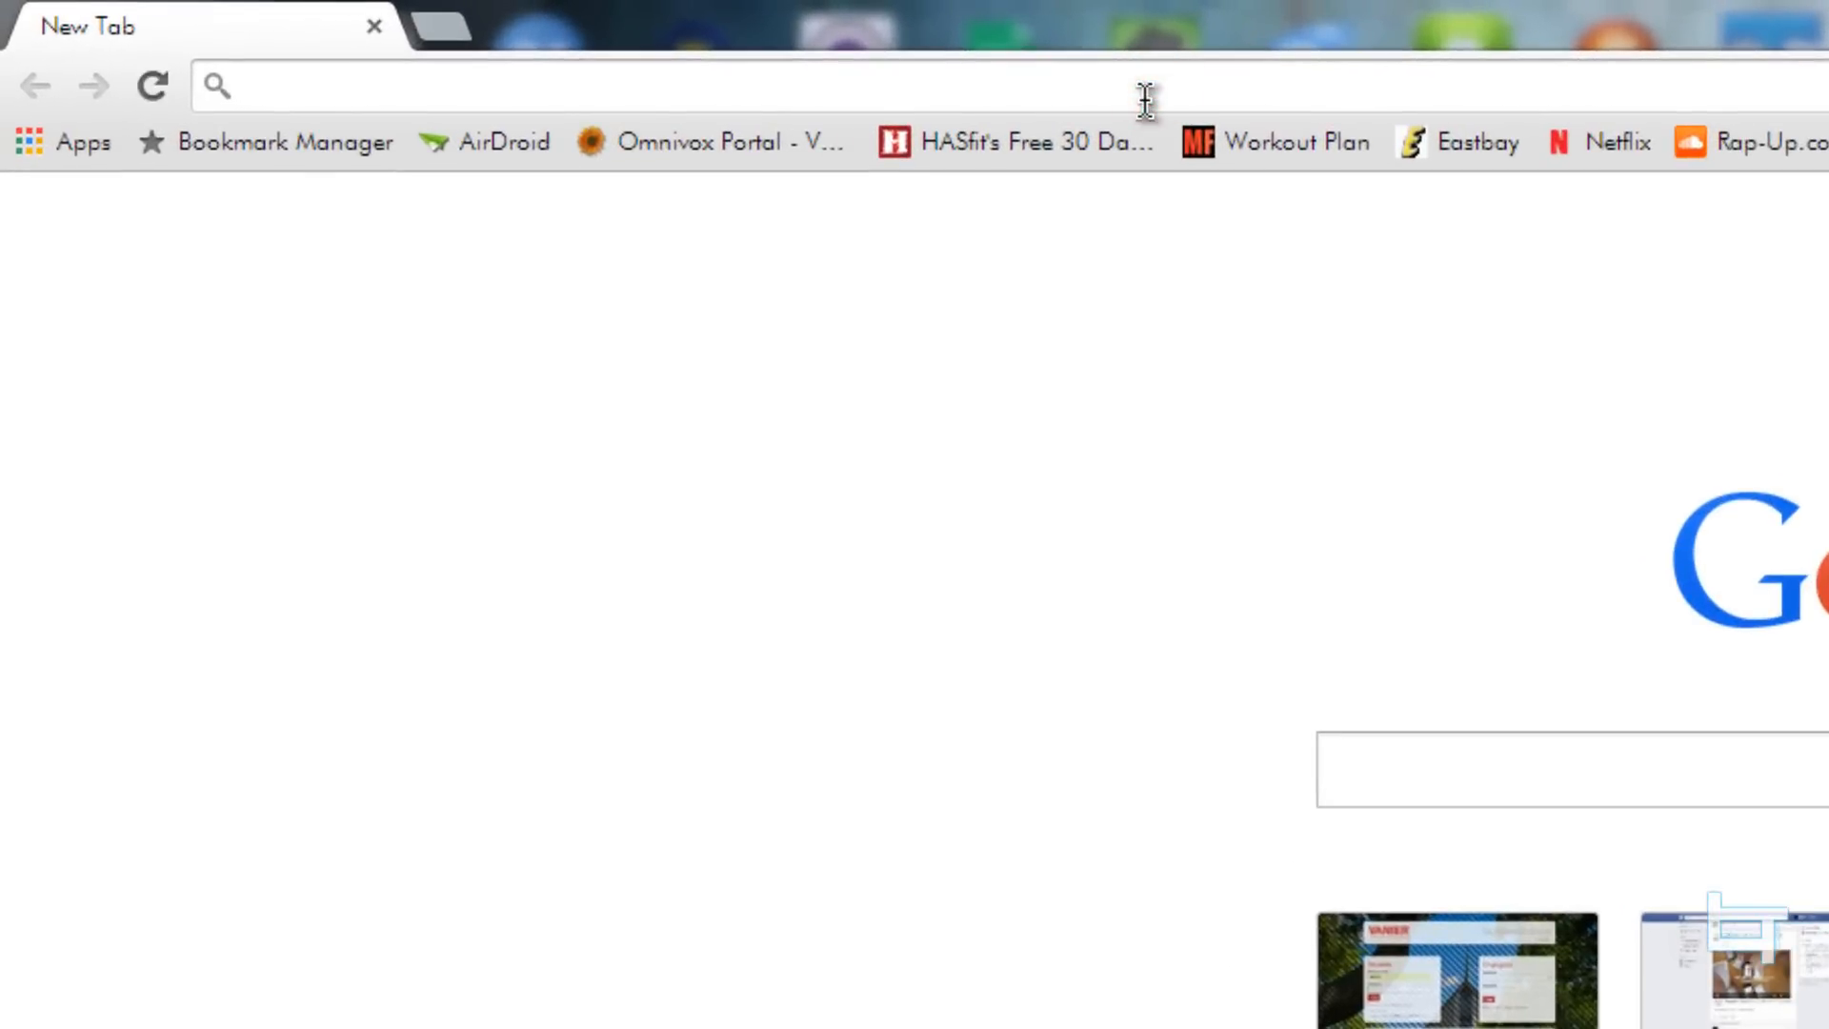
pyautogui.write('i-f')
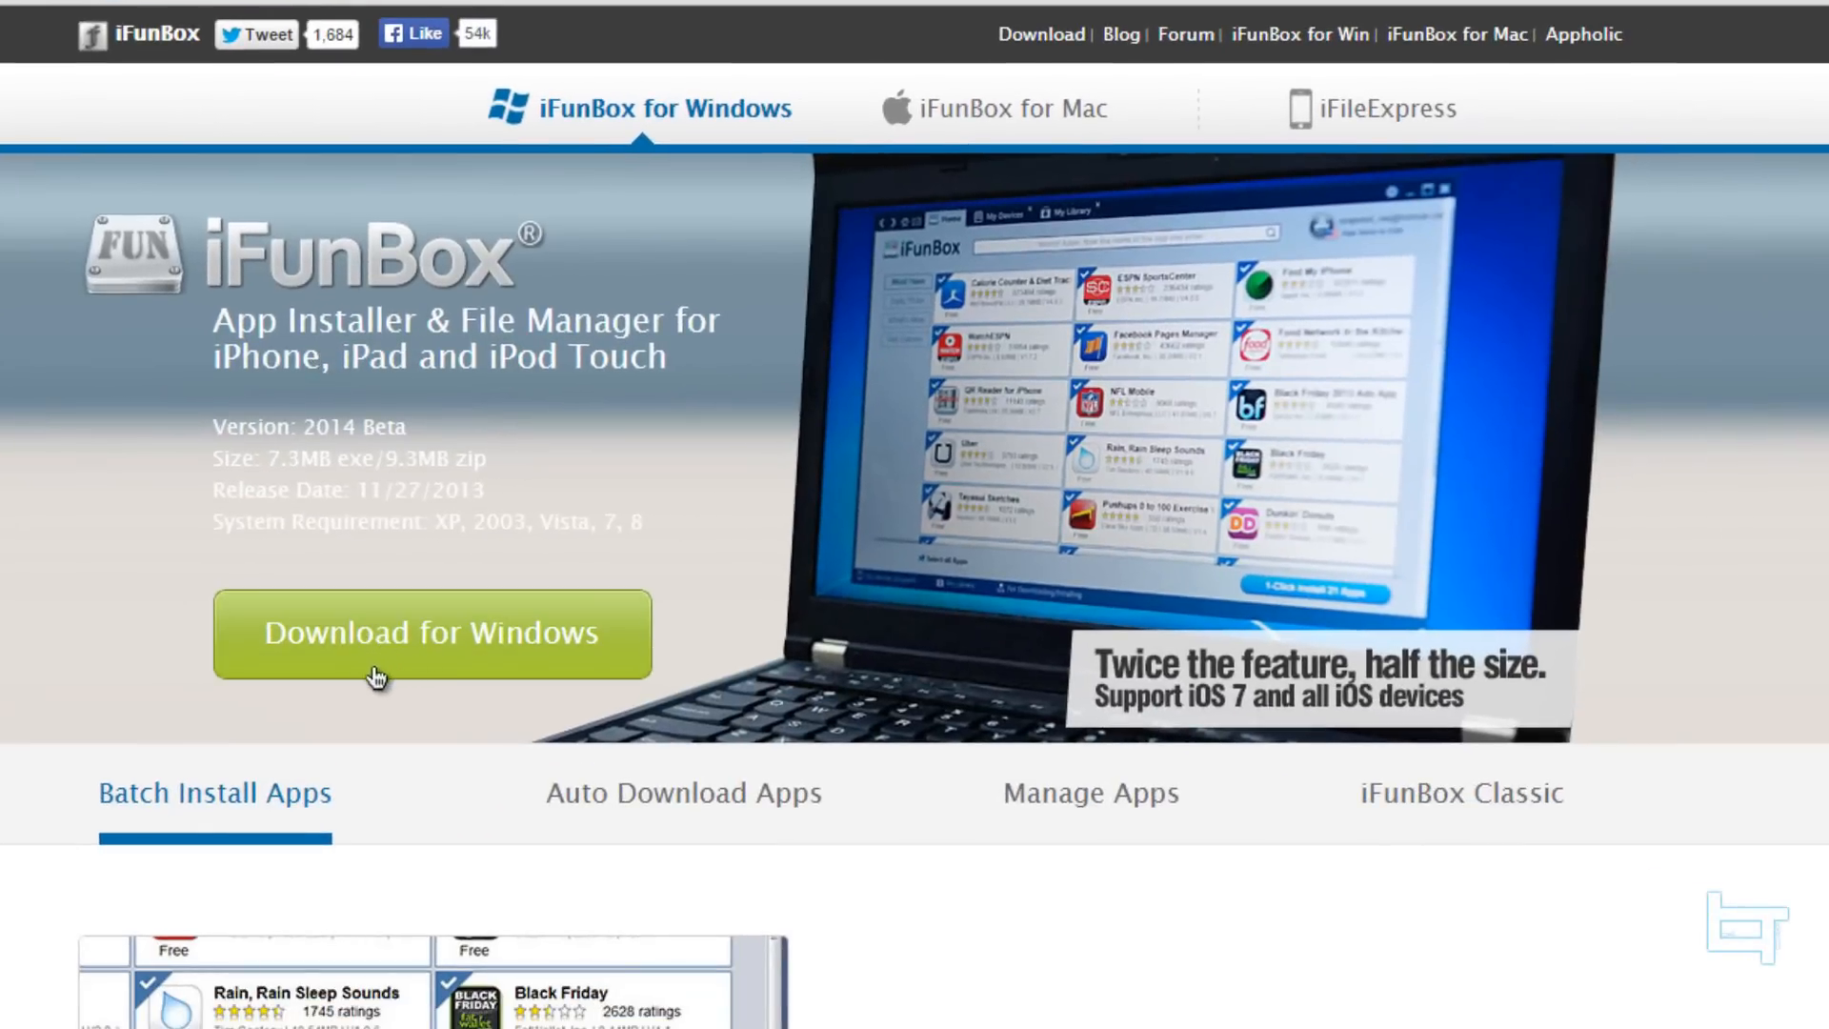
pyautogui.click(977, 120)
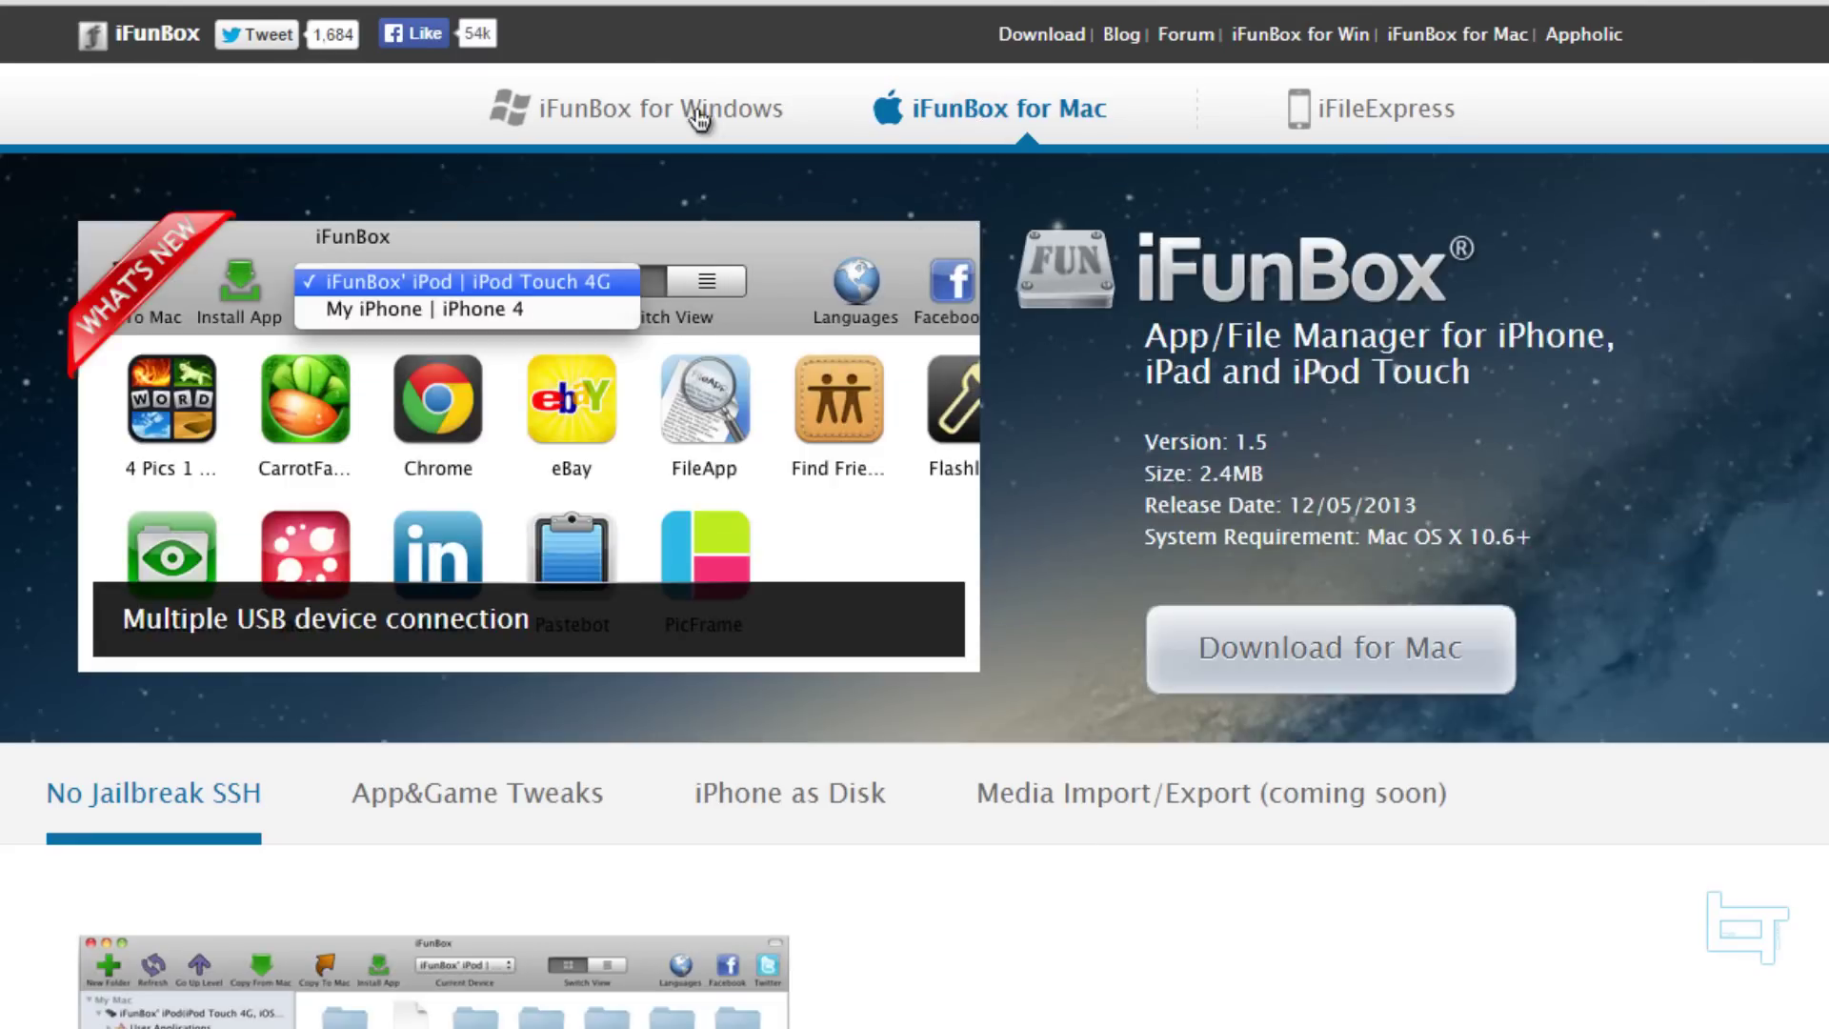
pyautogui.click(699, 120)
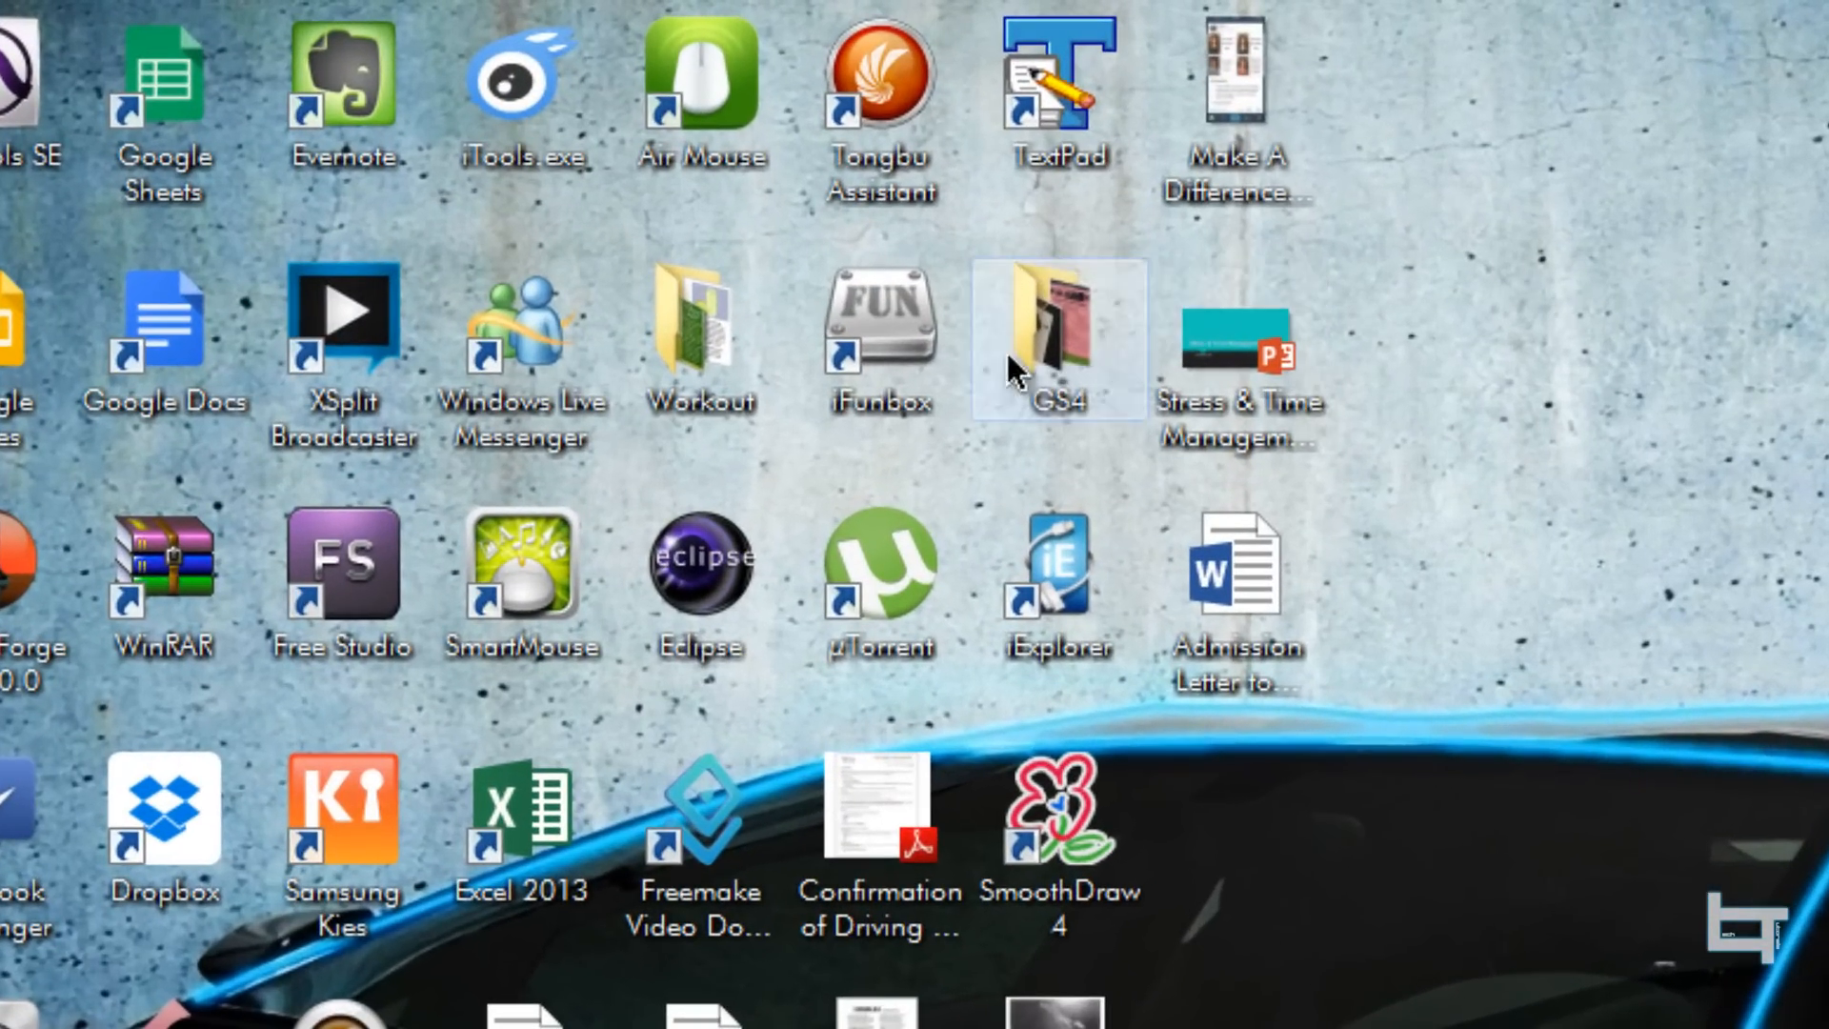
# - Launch iFunBox from its desktop shortcut so it recognises the iPhone 5
pyautogui.doubleClick(925, 343)
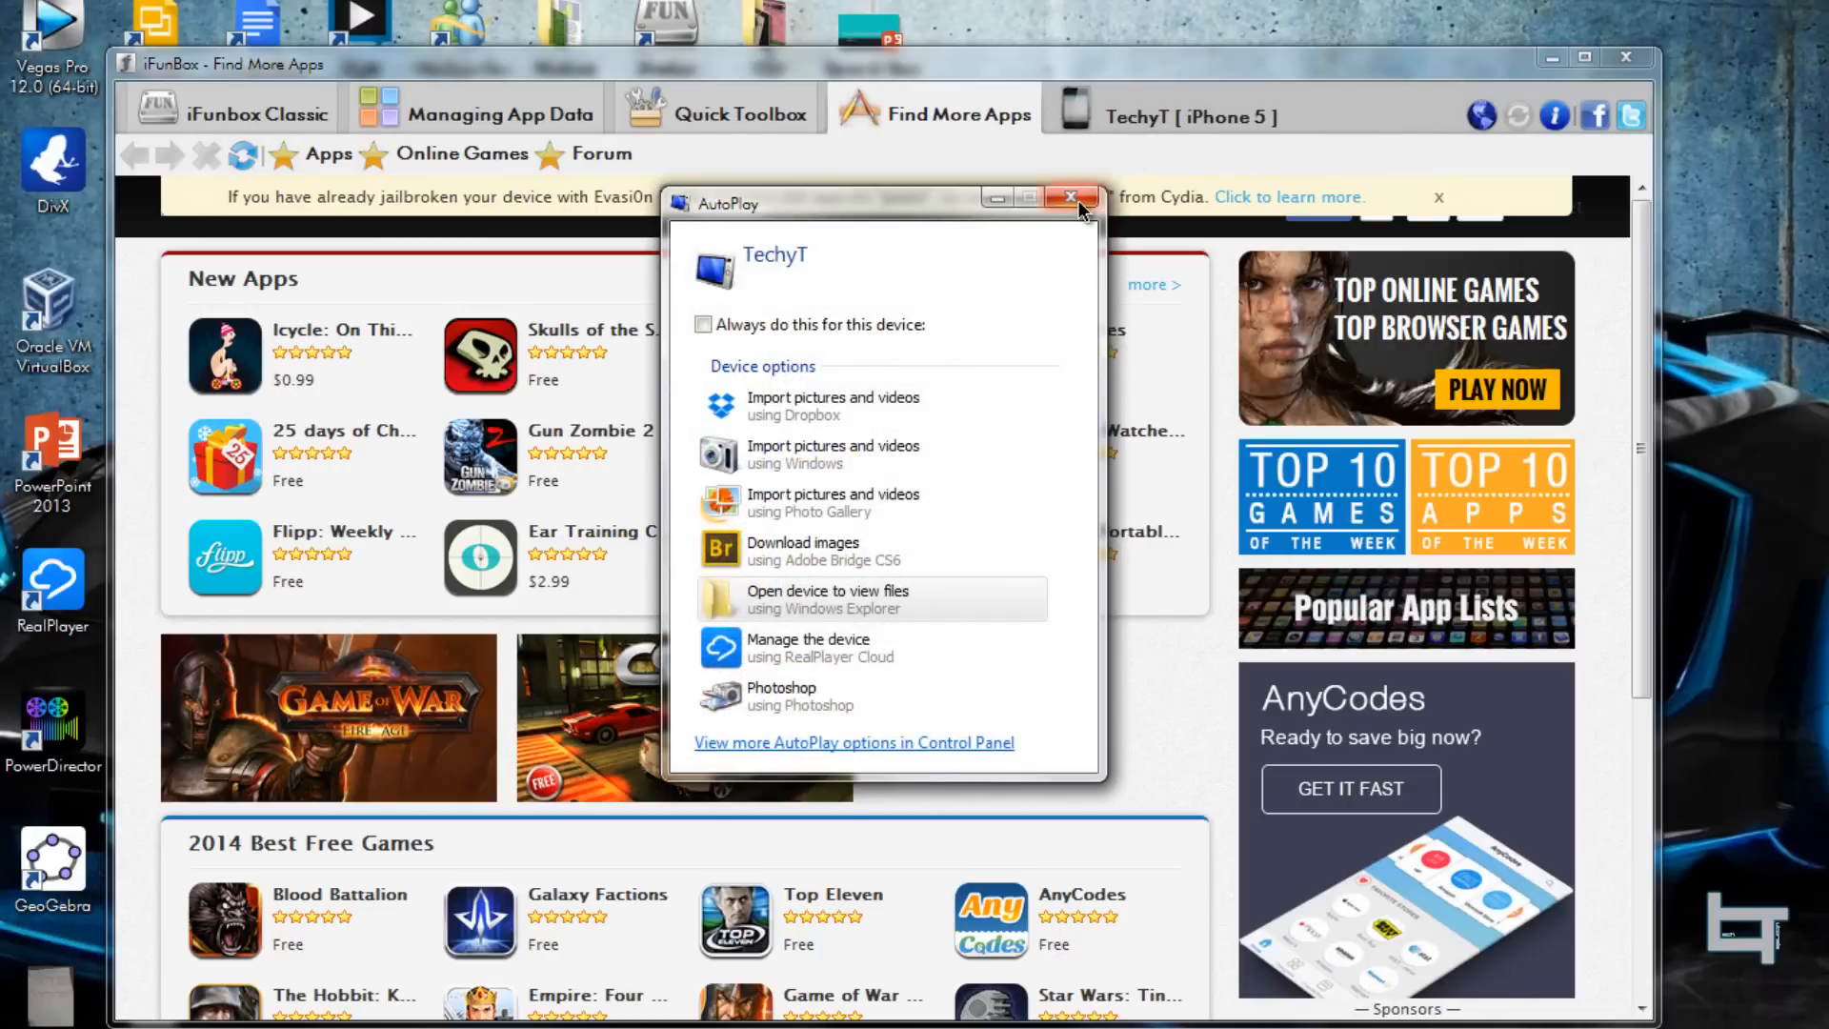
# - Dismiss AutoPlay, check the TechyT iPhone 5 device options, and show the Quick Toolbox
pyautogui.click(1074, 201)
pyautogui.click(1148, 114)
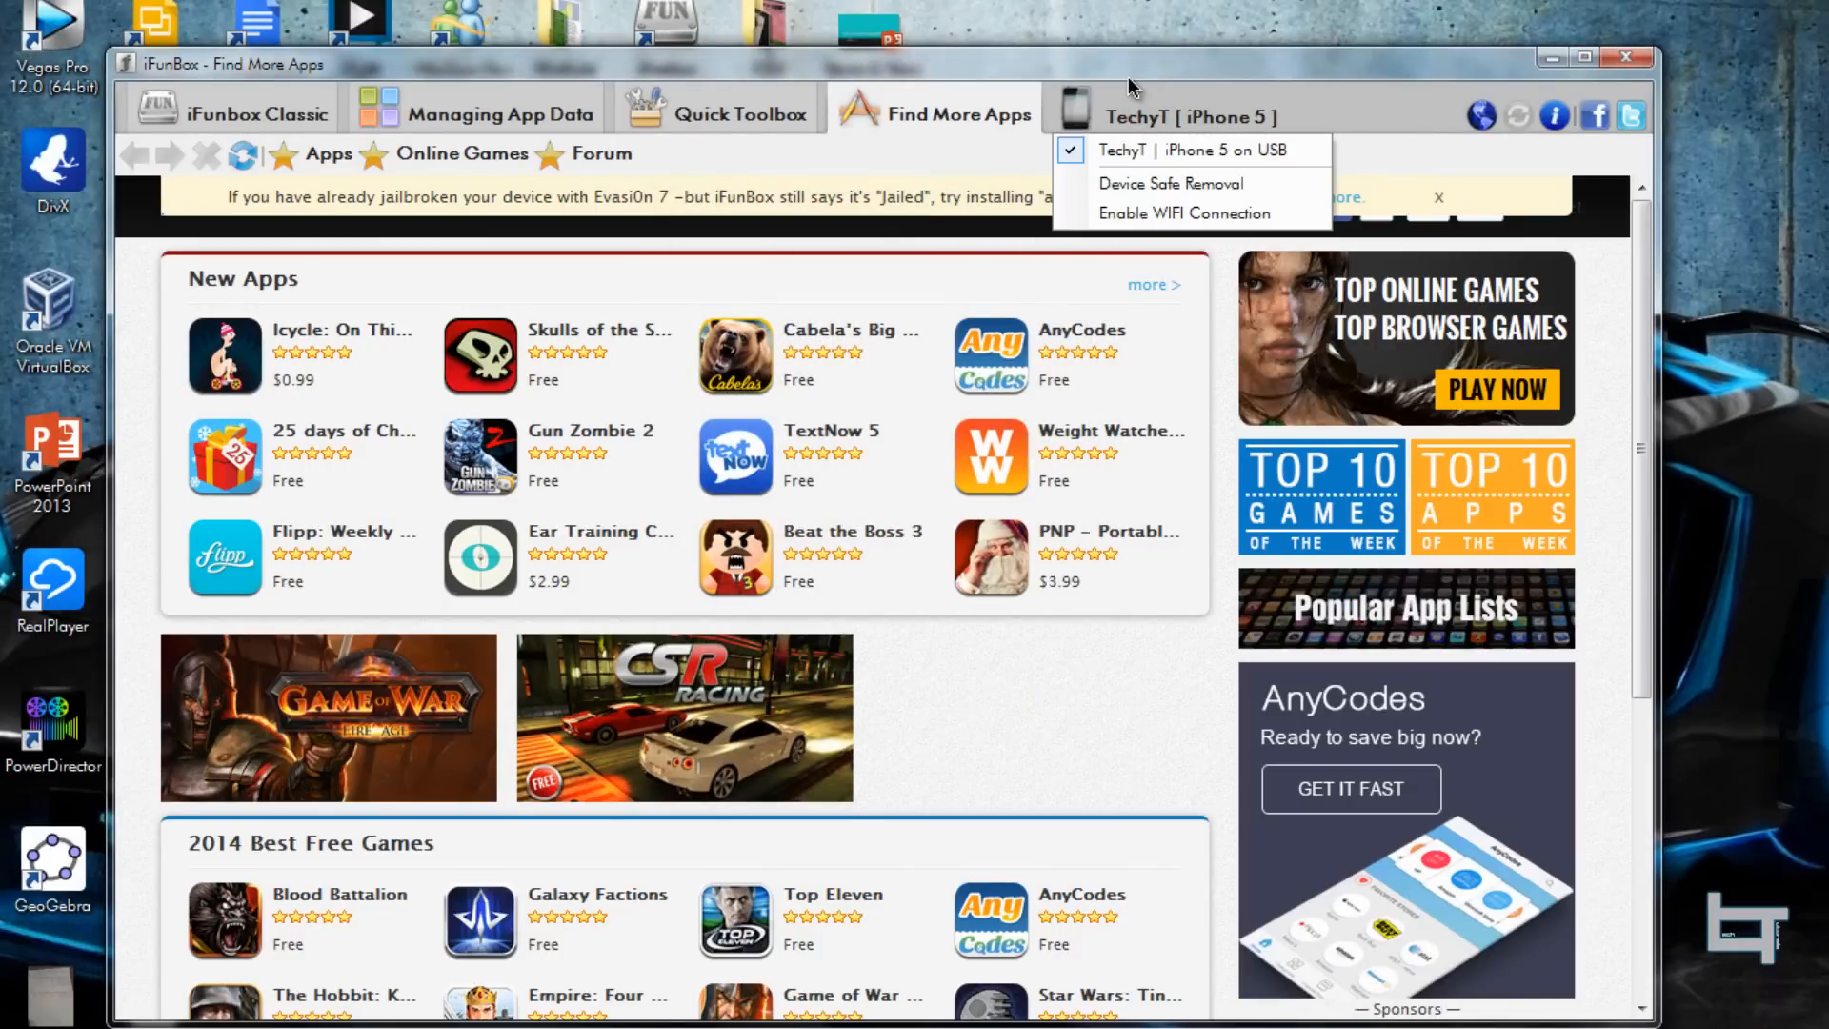
pyautogui.click(726, 104)
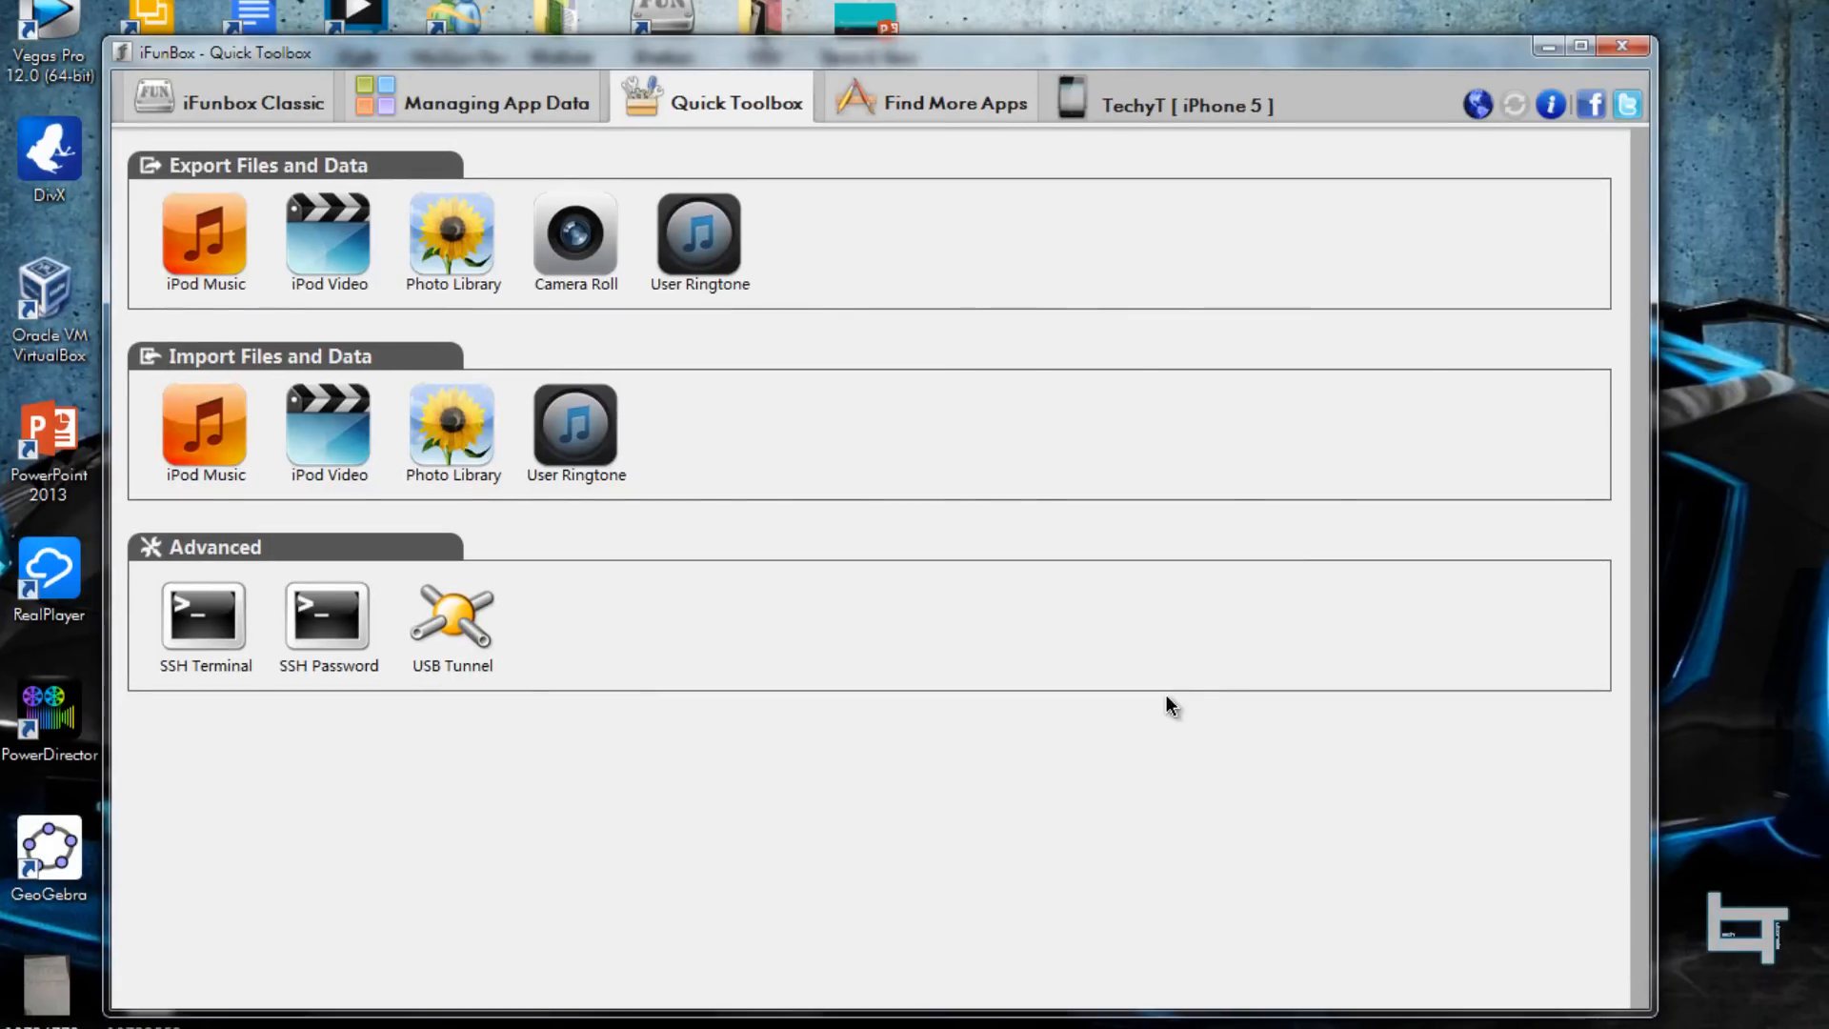
# - Export iPod Music, saving it to the Desktop folder
pyautogui.click(229, 269)
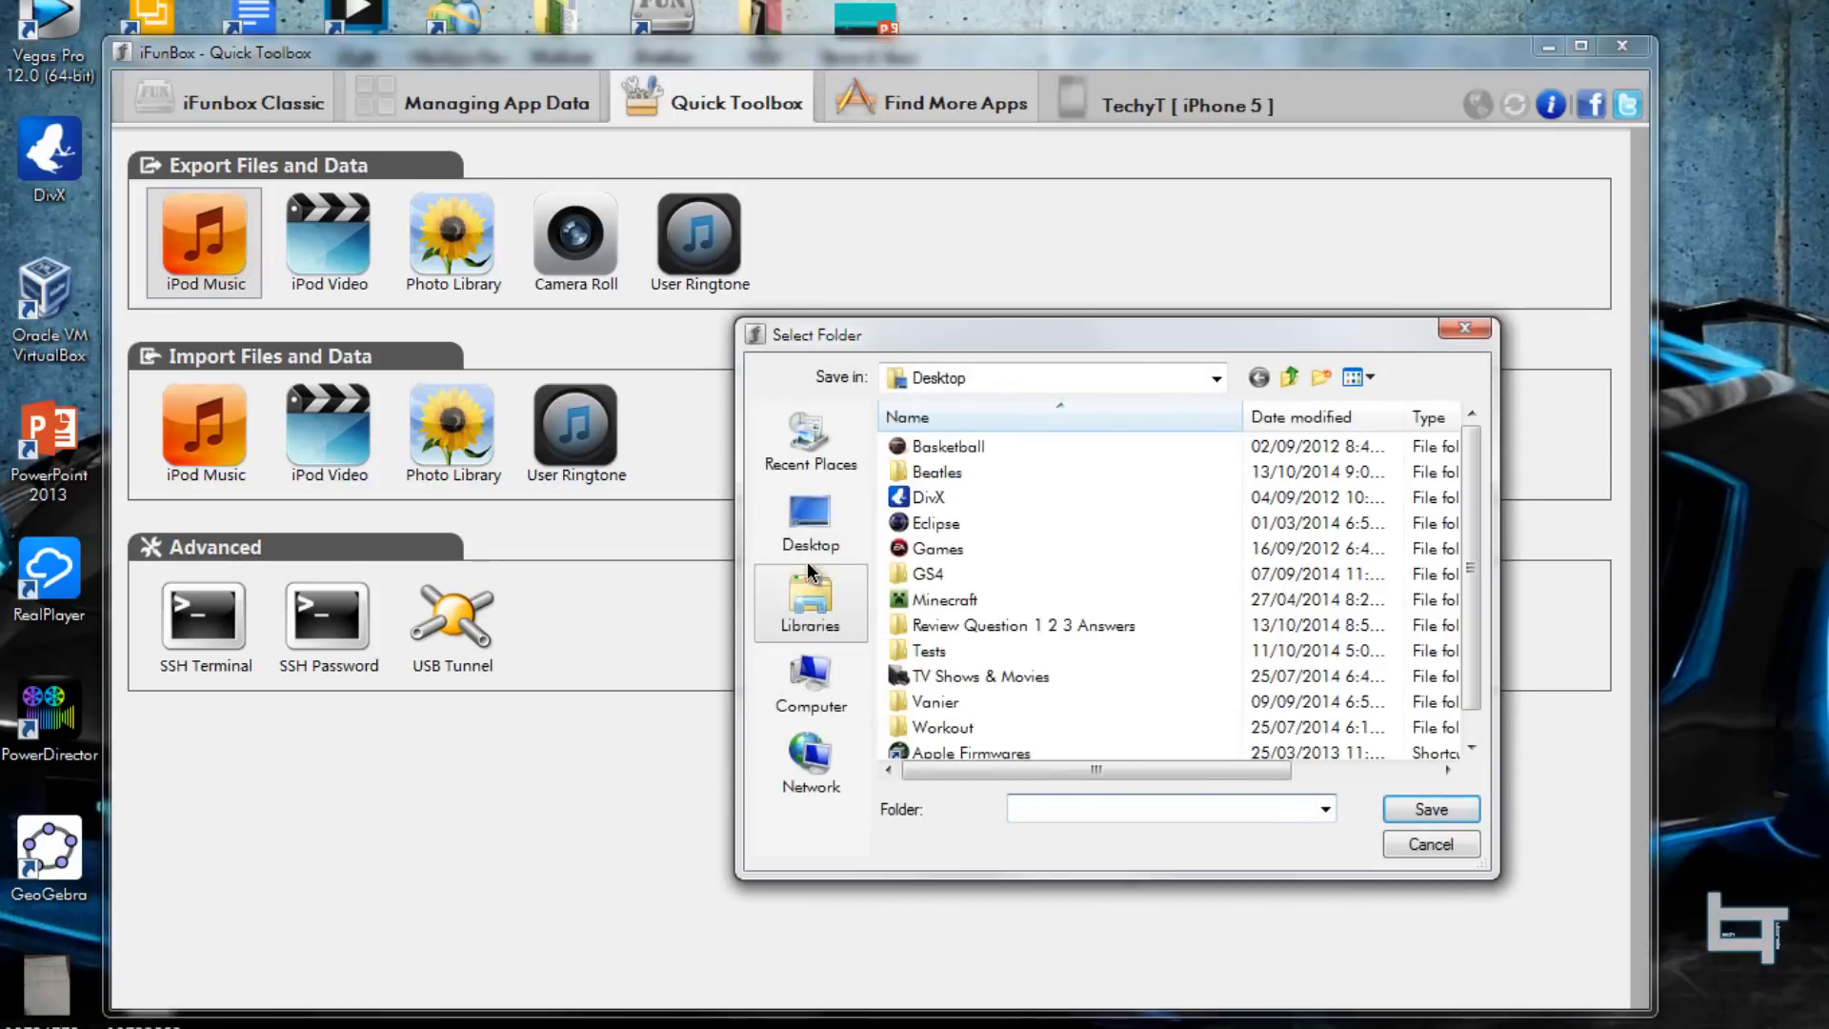
pyautogui.click(810, 526)
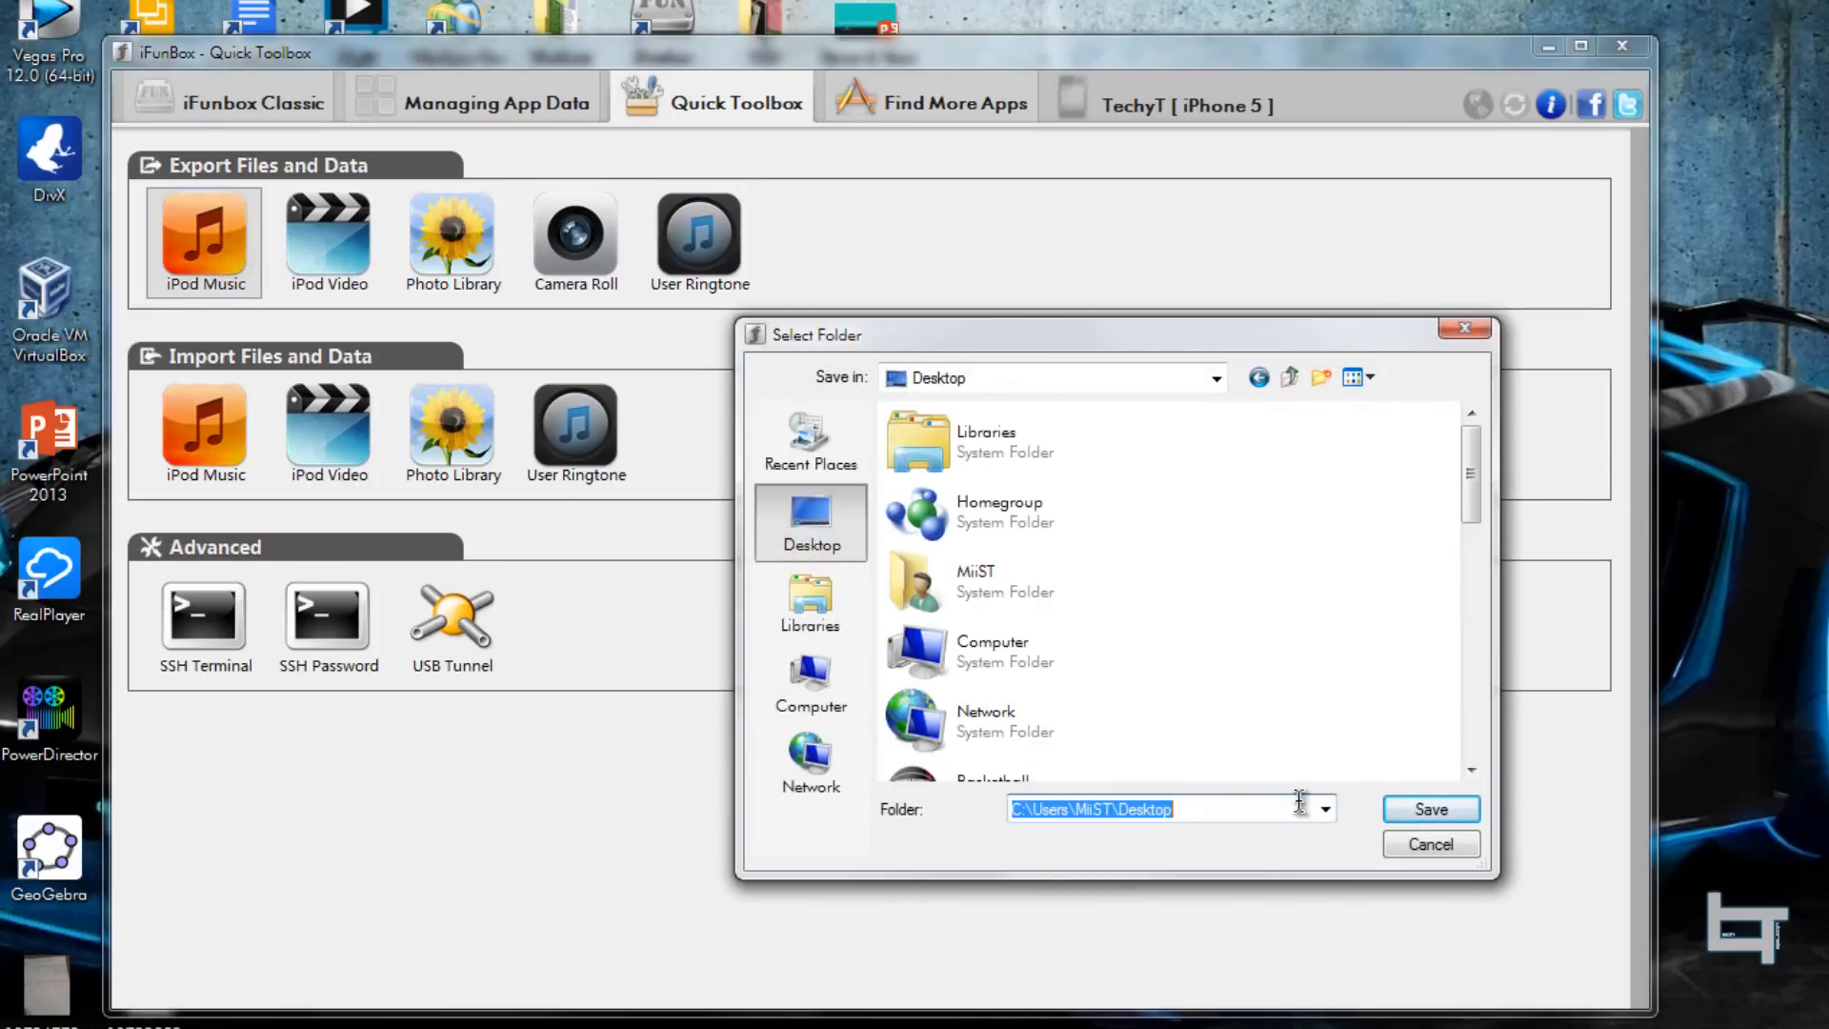
pyautogui.click(1454, 811)
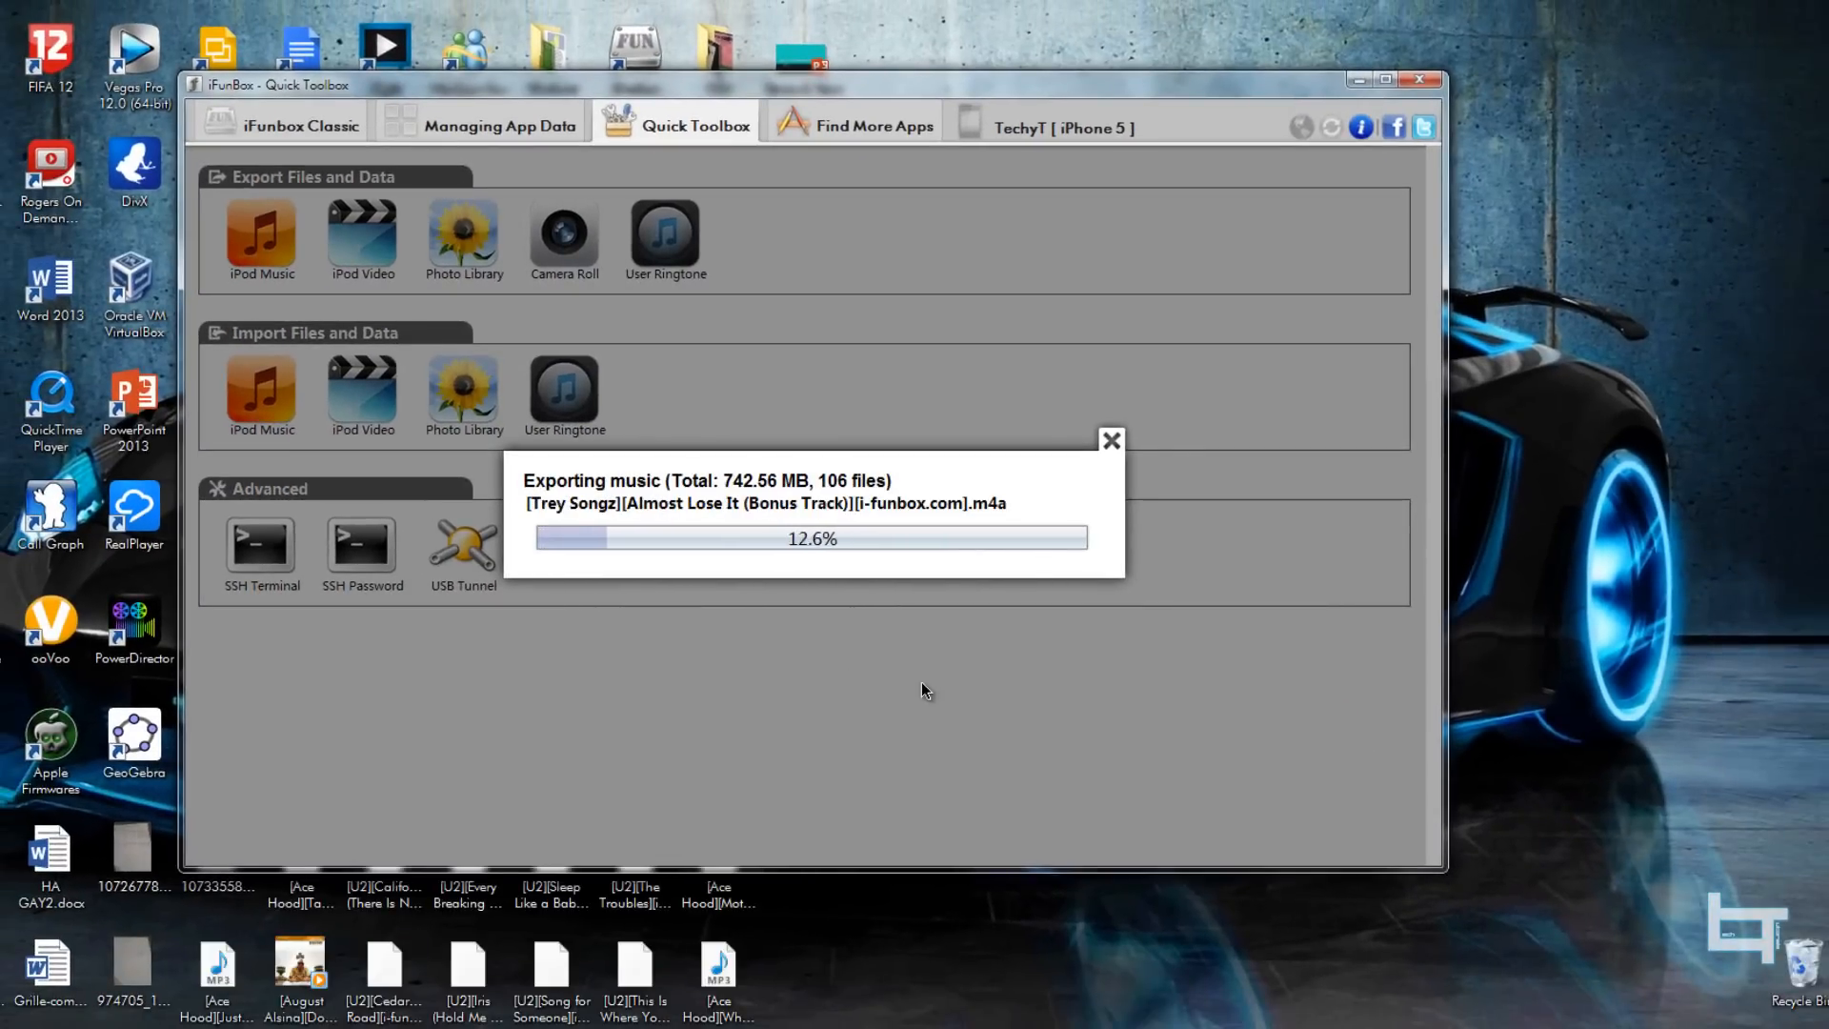
# - Minimize iFunBox while the 106-file export runs to 100% and All done
pyautogui.click(1361, 80)
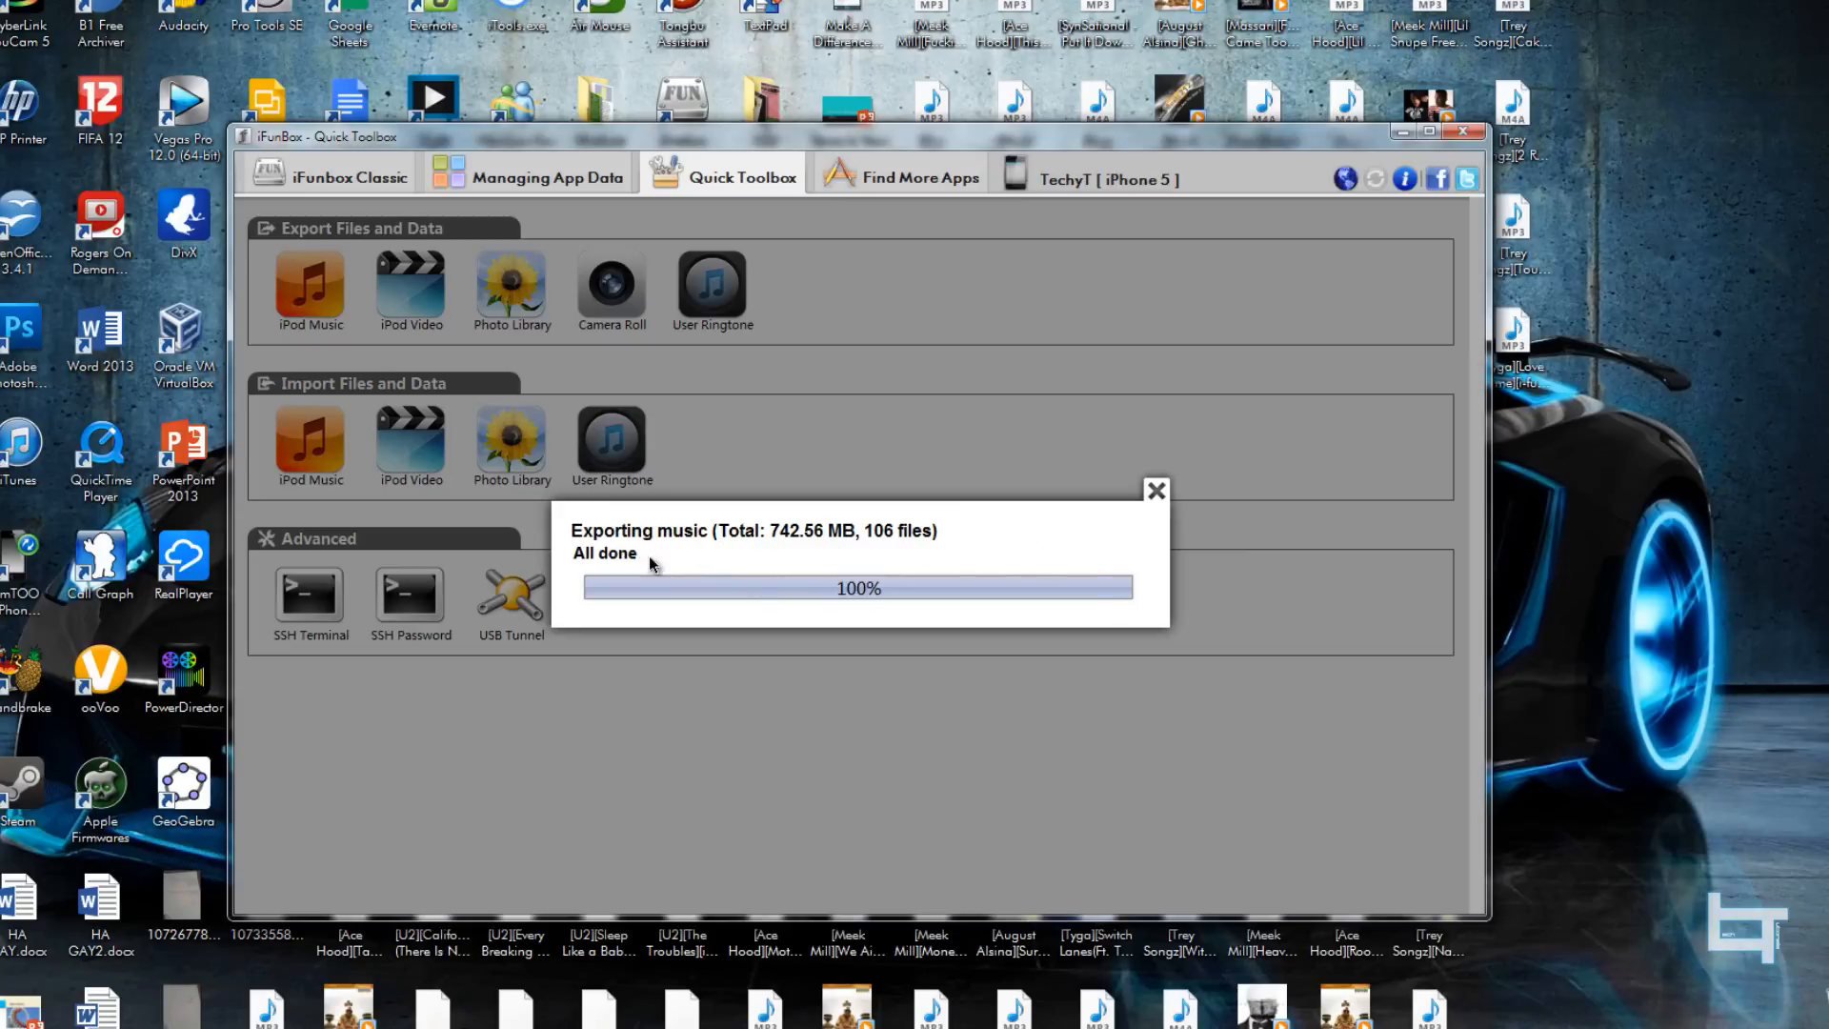
# - Dismiss the finished export notice and close iFunBox, leaving the songs on the desktop
pyautogui.click(1157, 495)
pyautogui.click(1401, 132)
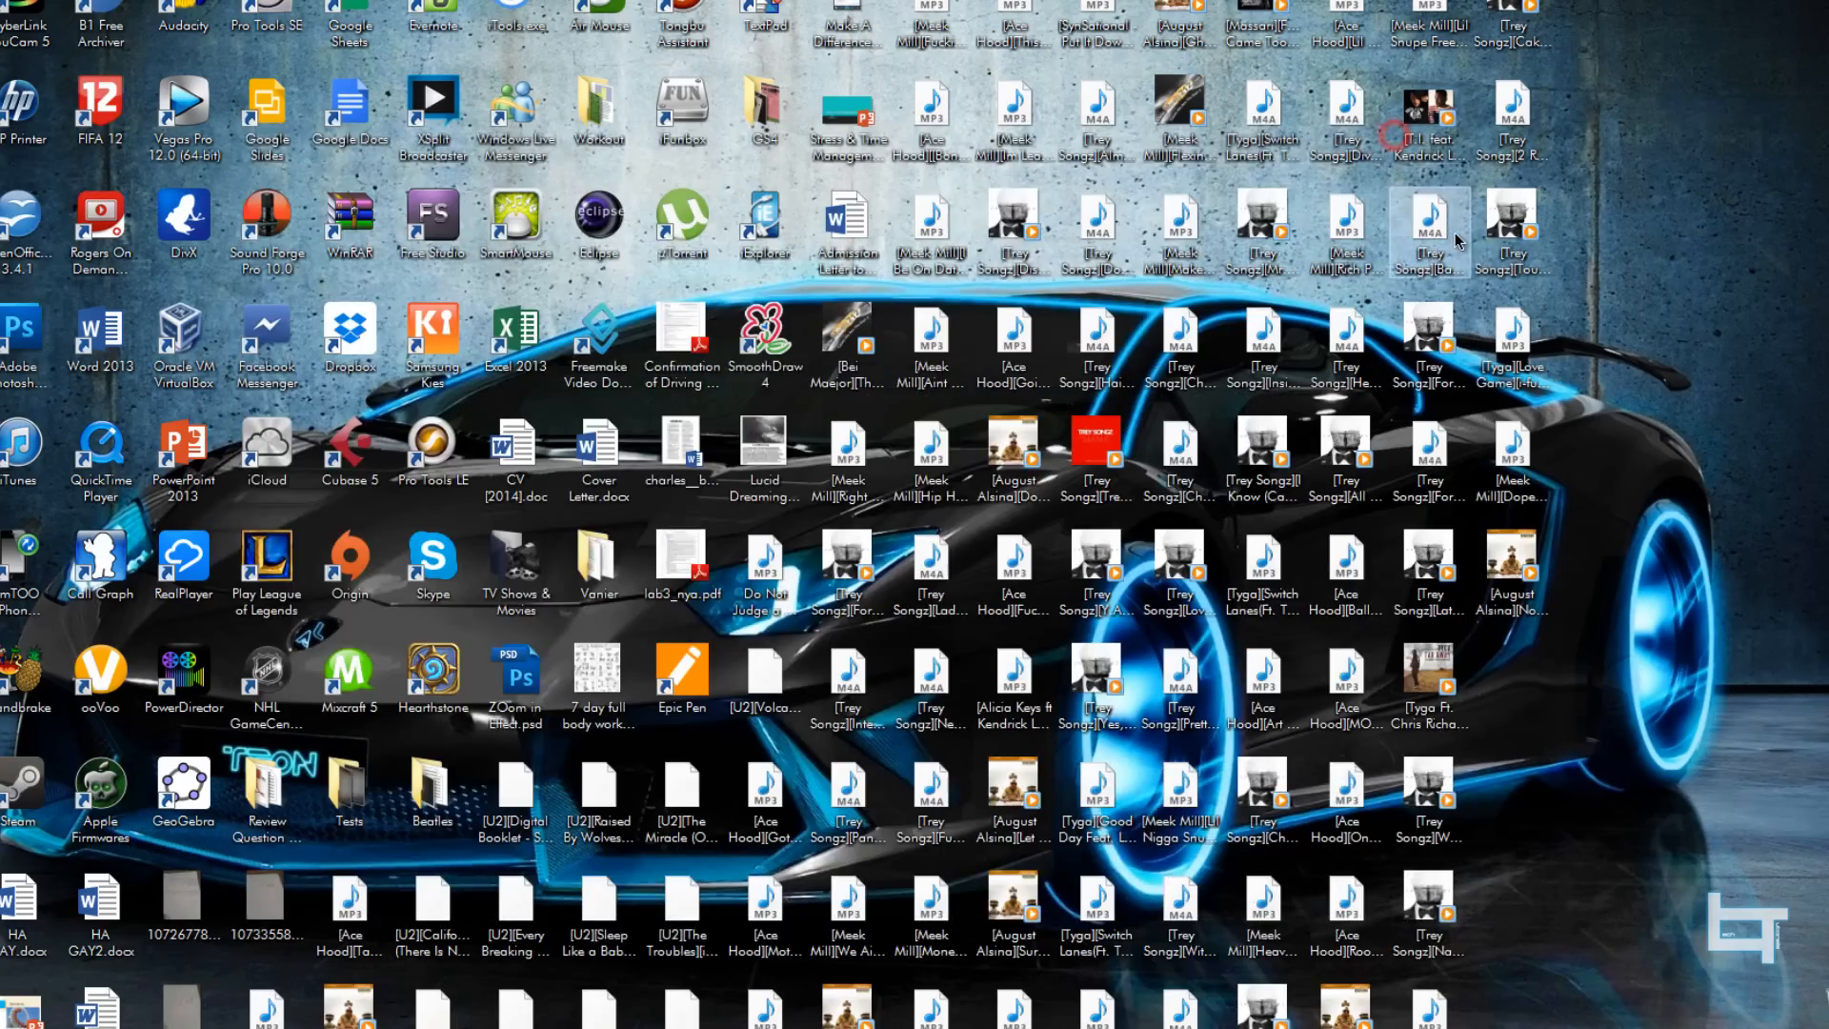